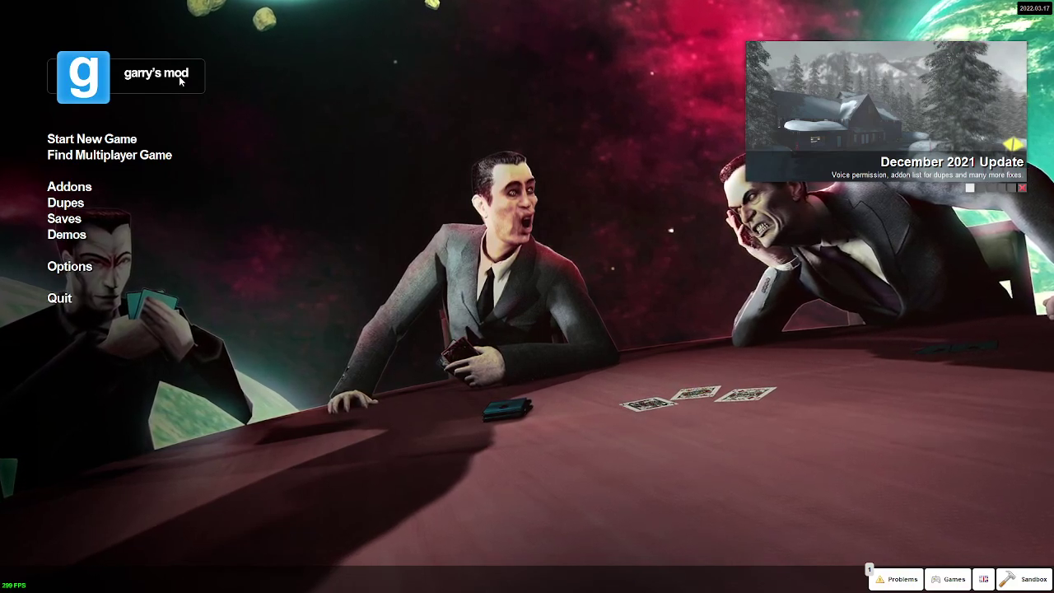
# Run 'map_background gm_construct' in the developer console to load gm_construct as the menu background
pyautogui.press('`')
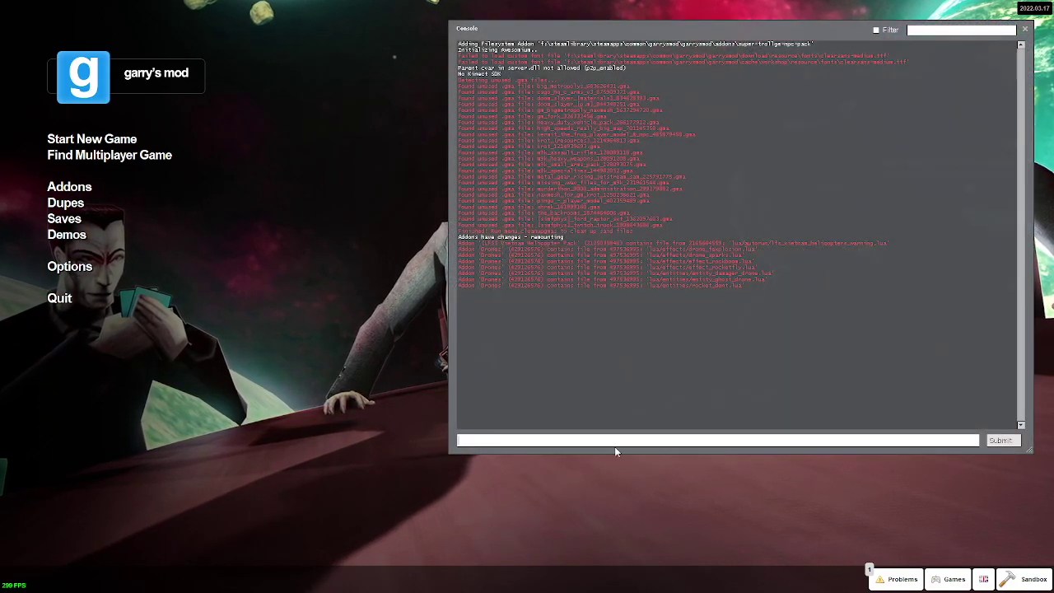
pyautogui.write('map_background gm_construct')
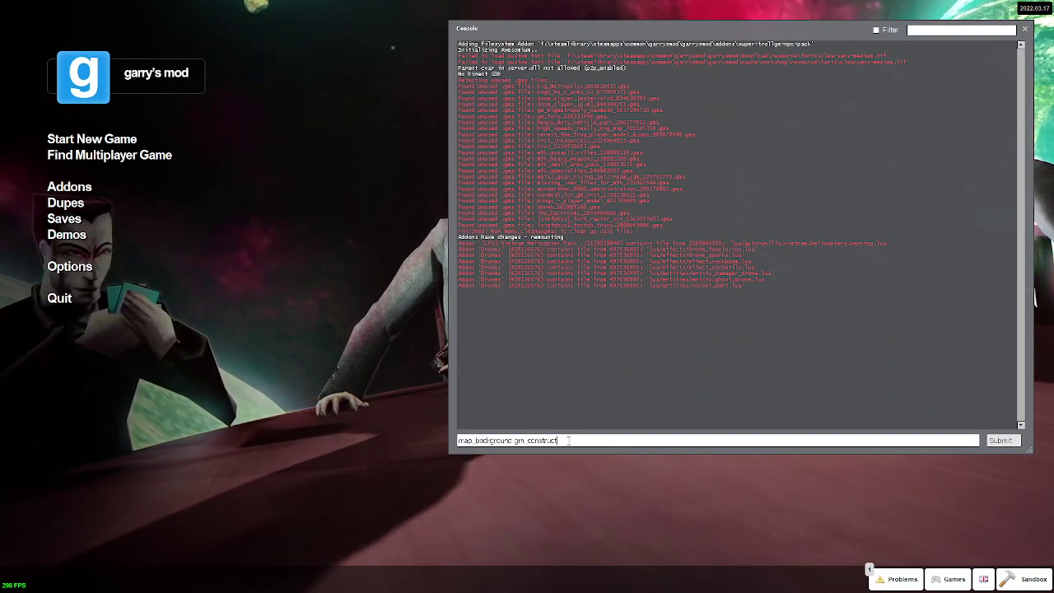
pyautogui.press('Return')
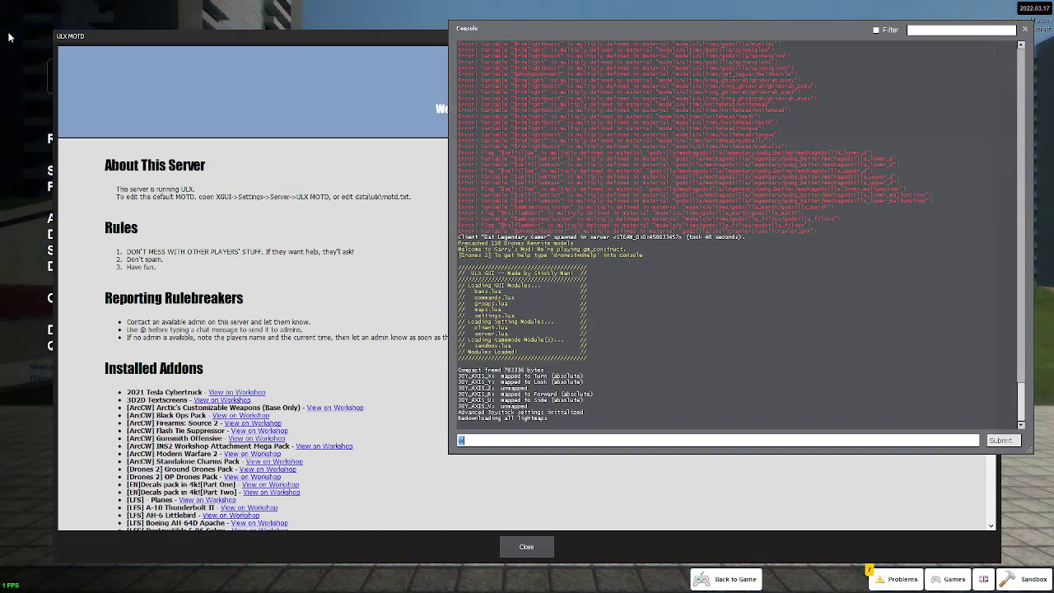
# Run 'lua_find fuck' from a cleared console input, which finds no serverside or clientside matches
pyautogui.press('BackSpace')
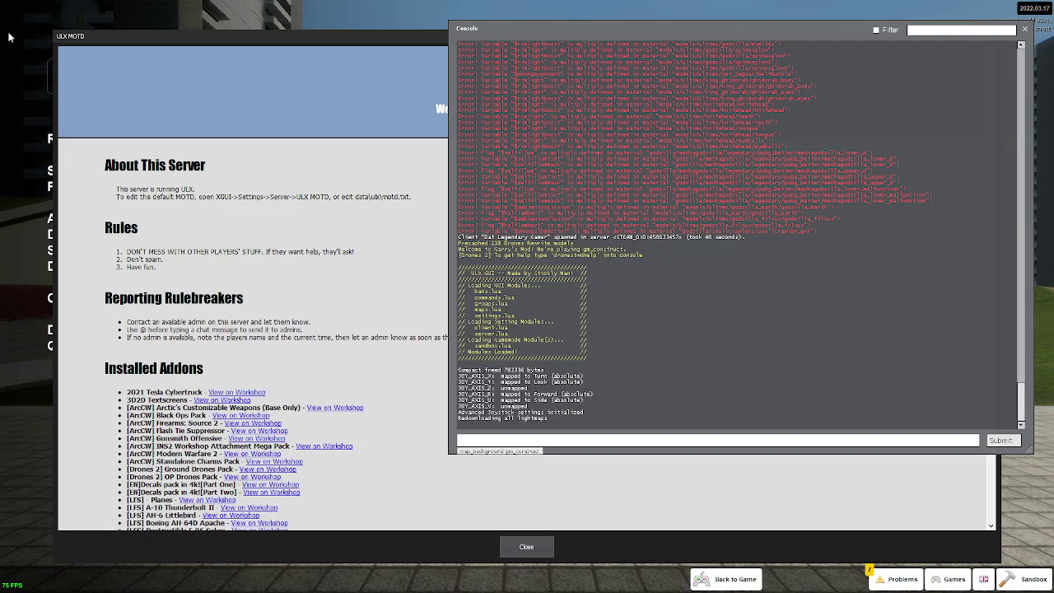
pyautogui.write('lua')
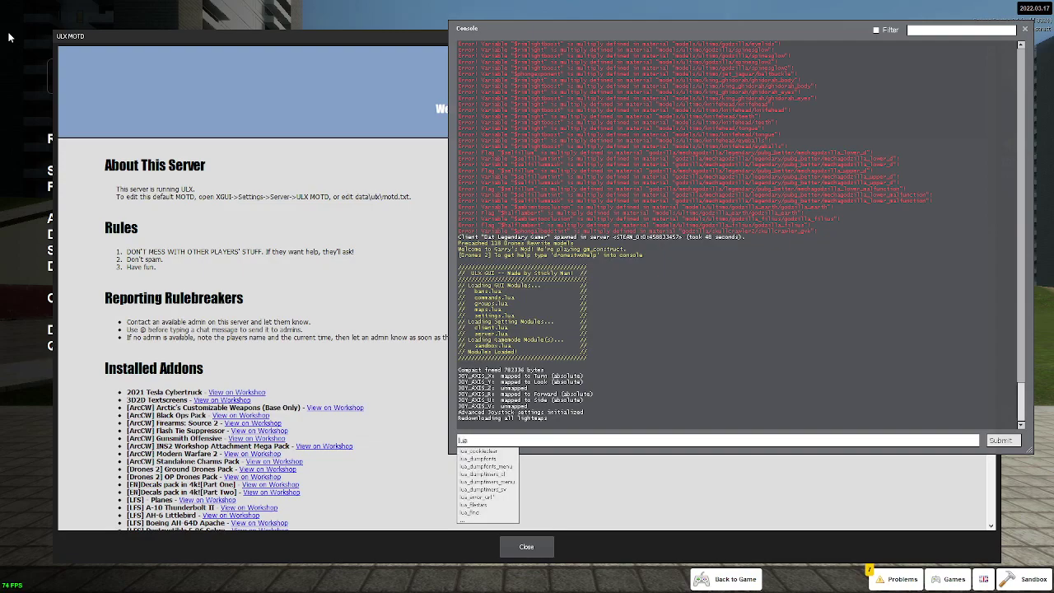
pyautogui.write('_find fuck')
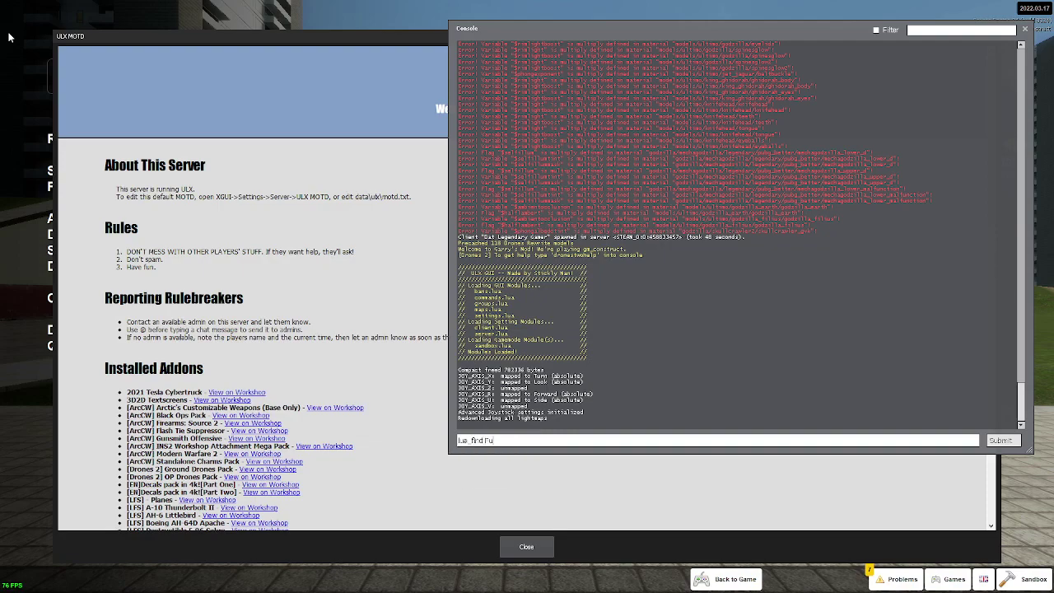
pyautogui.press('Return')
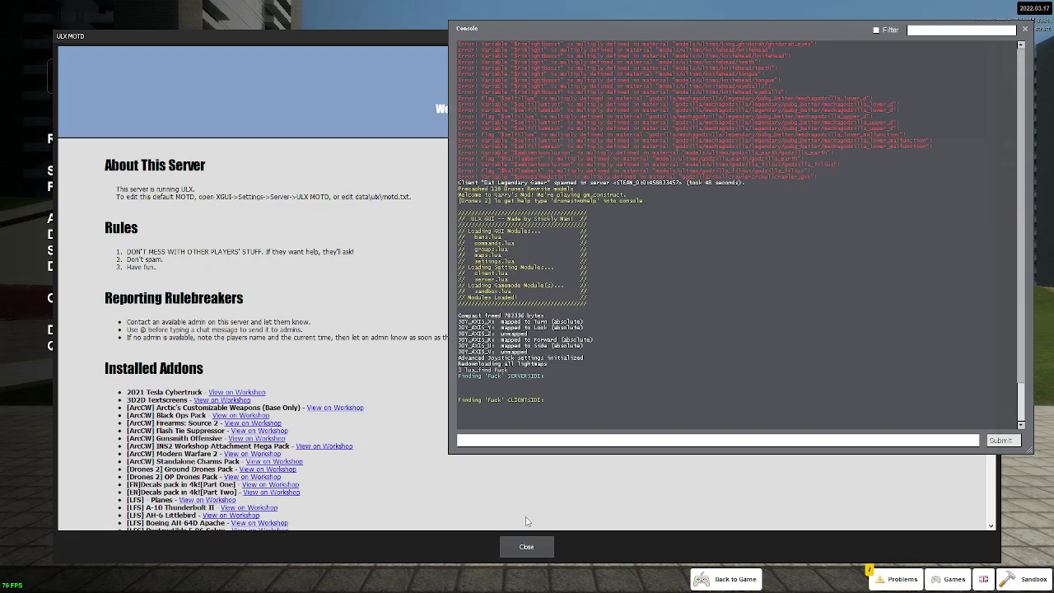
# Close the ULX message-of-the-day window and clear the stray 'wwwwwww' from the console input
pyautogui.click(527, 547)
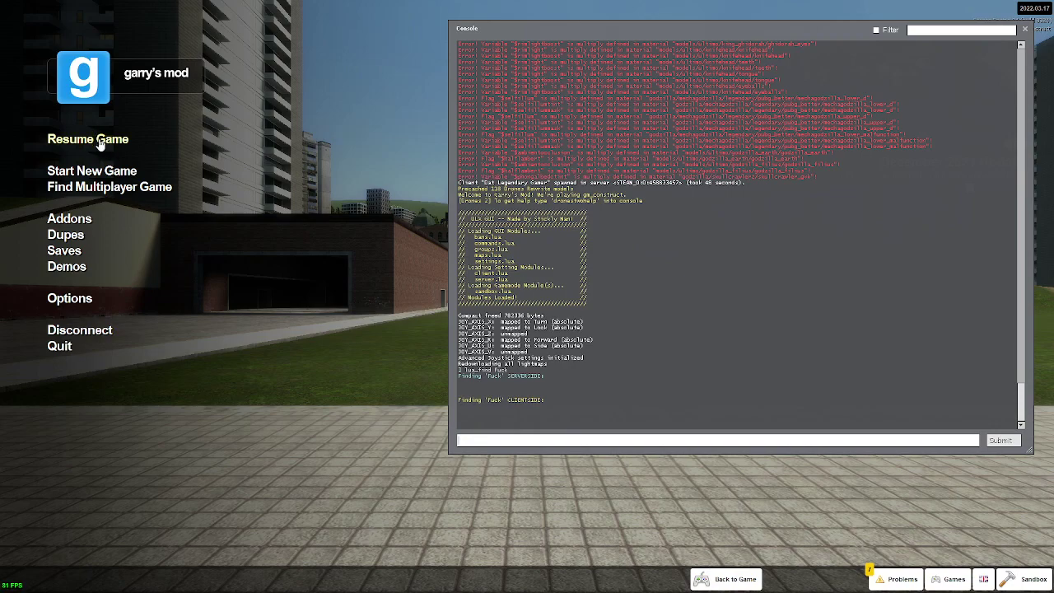
pyautogui.write('wwwwwww')
pyautogui.hotkey('ctrl', 'a')
pyautogui.press('BackSpace')
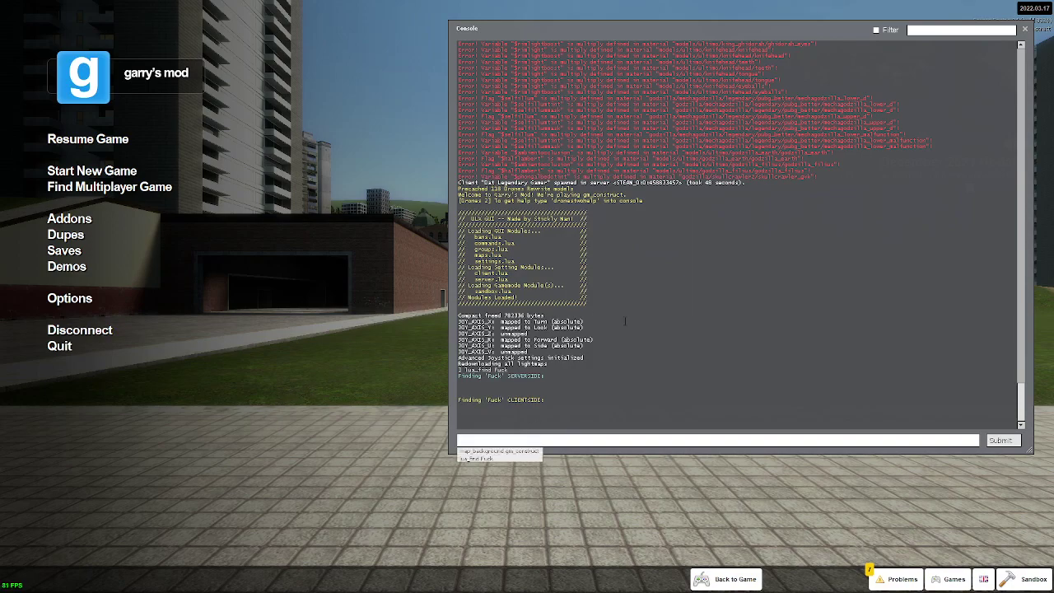